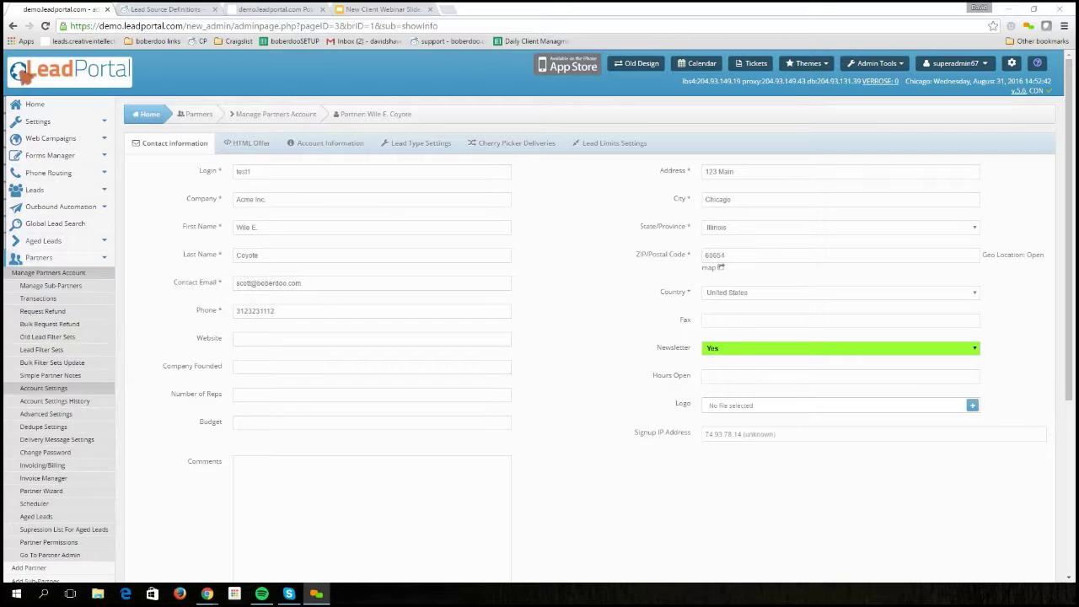
Open the Invoice Manager for partner Acme Inc. and examine the existing invoice's billing period.
{"action": "left_click", "coordinate": [56, 479]}
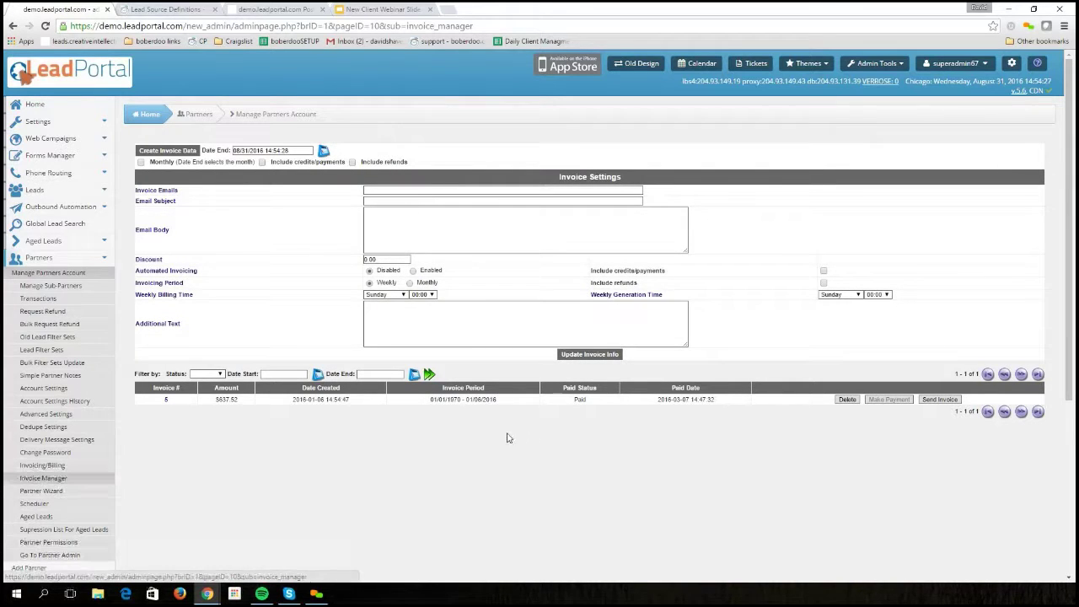
{"action": "scroll", "coordinate": [203, 368], "scroll_direction": "down", "scroll_amount": 1}
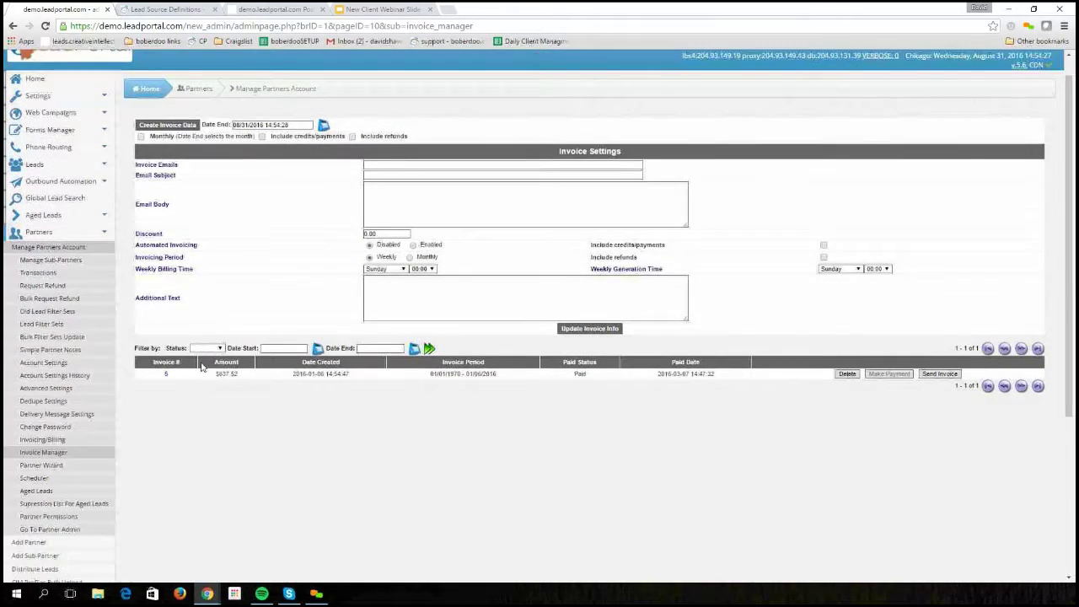
{"action": "scroll", "coordinate": [203, 368], "scroll_direction": "down", "scroll_amount": 1}
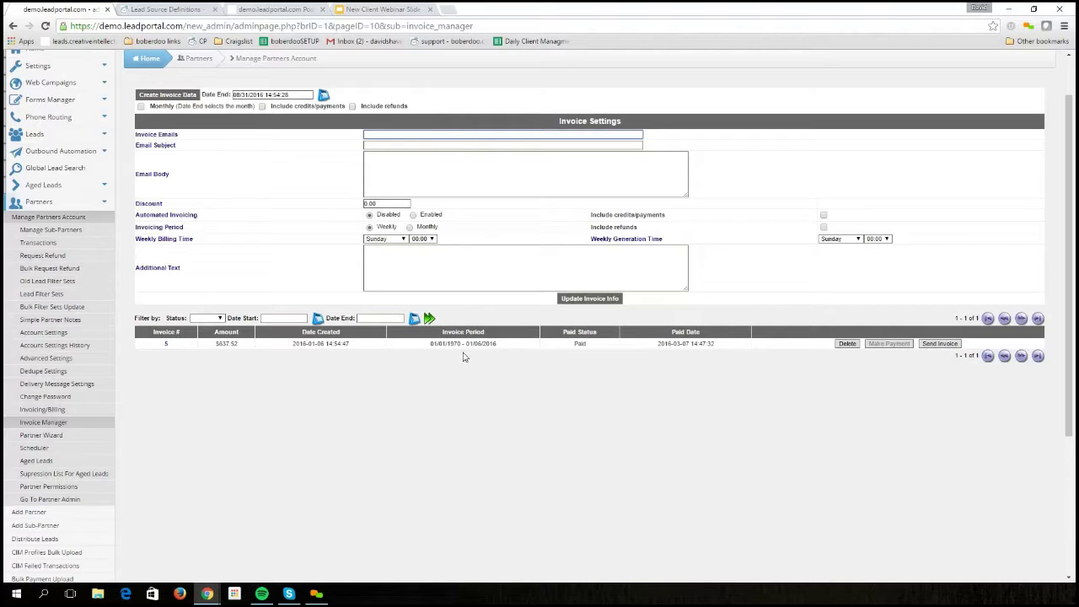
{"action": "left_click_drag", "start_coordinate": [466, 344], "coordinate": [498, 344]}
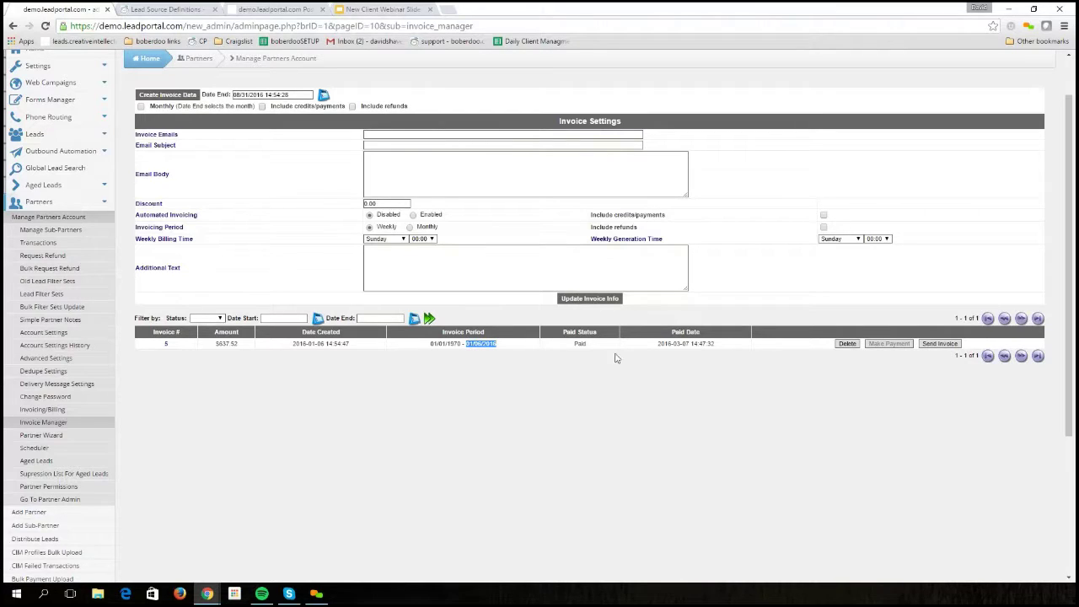
Delete Acme Inc.'s existing paid invoice, confirm the removal, and reload the Invoice Manager page.
{"action": "left_click", "coordinate": [831, 369]}
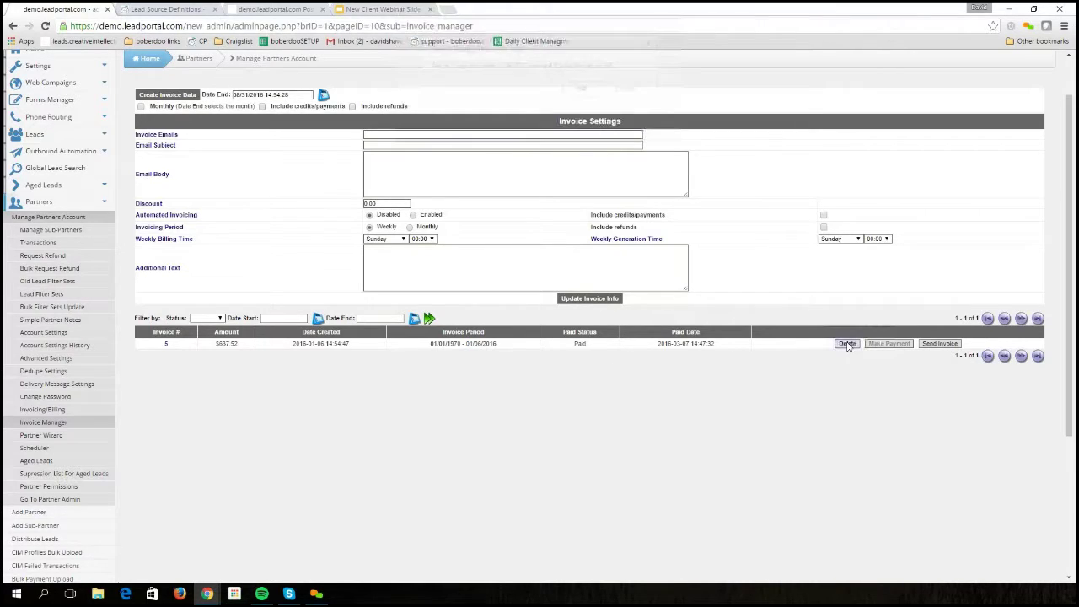
{"action": "left_click", "coordinate": [850, 345]}
{"action": "left_click", "coordinate": [583, 89]}
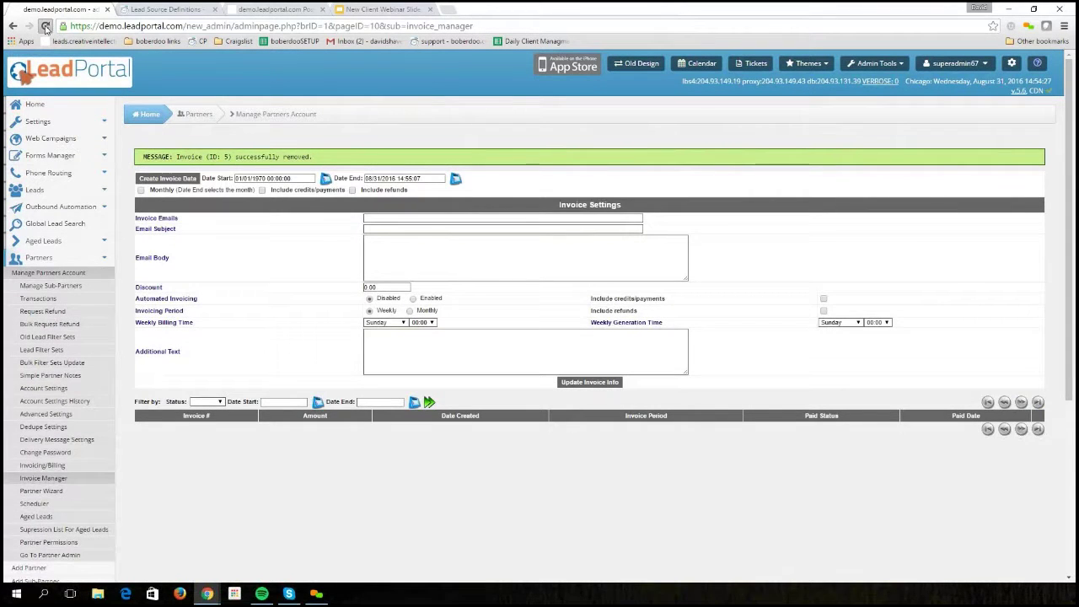
{"action": "left_click", "coordinate": [45, 26]}
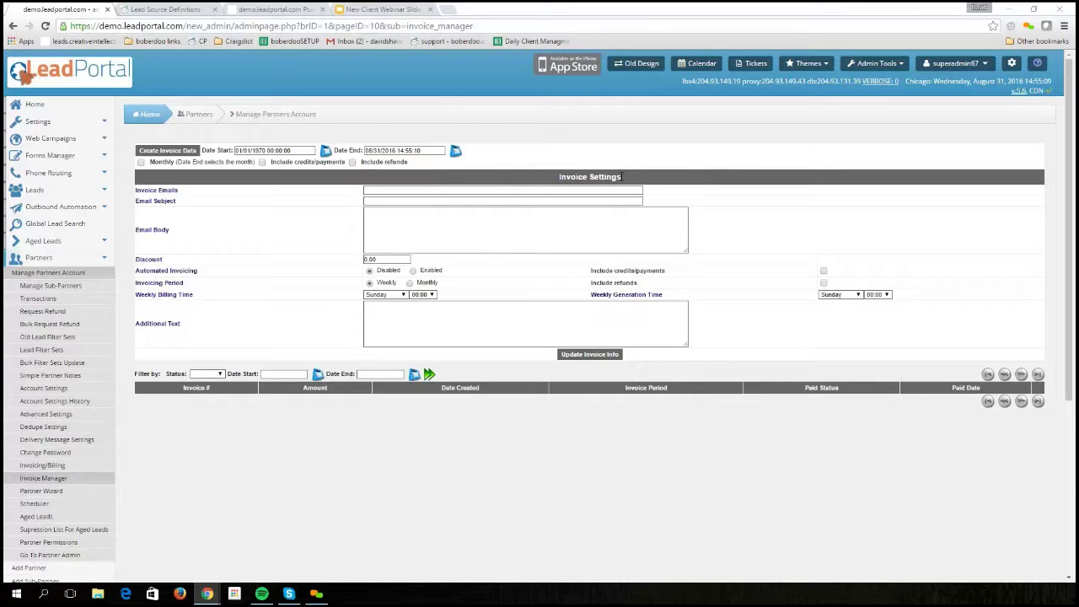
{"action": "double_click", "coordinate": [624, 176]}
{"action": "left_click", "coordinate": [372, 189]}
{"action": "left_click", "coordinate": [493, 203]}
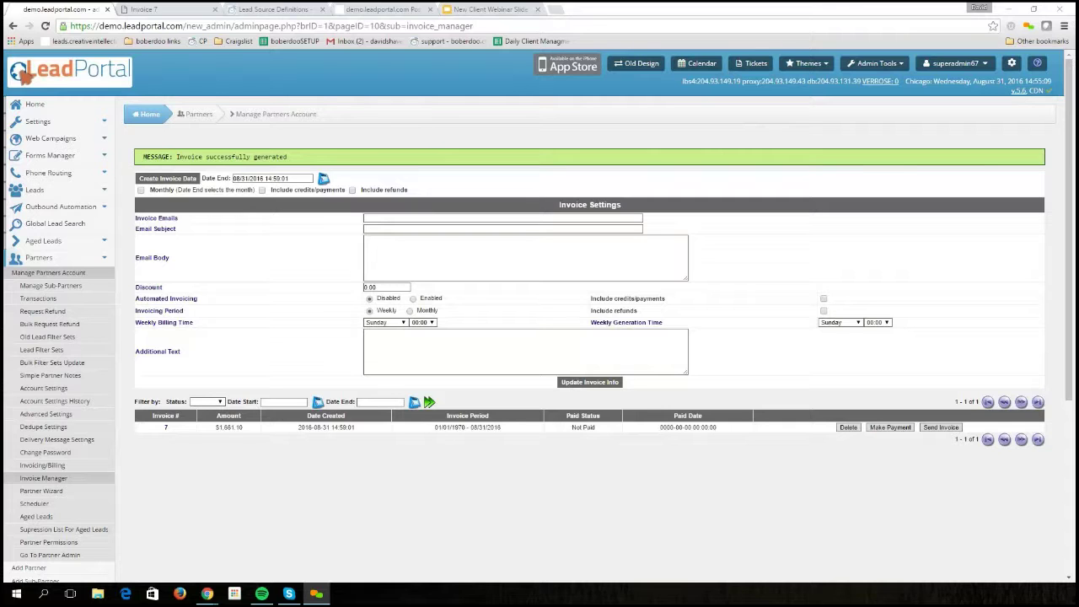
Open the refund approval list and view the pending refund requests of Acme Inc.
{"action": "scroll", "coordinate": [167, 351], "scroll_direction": "down", "scroll_amount": 3}
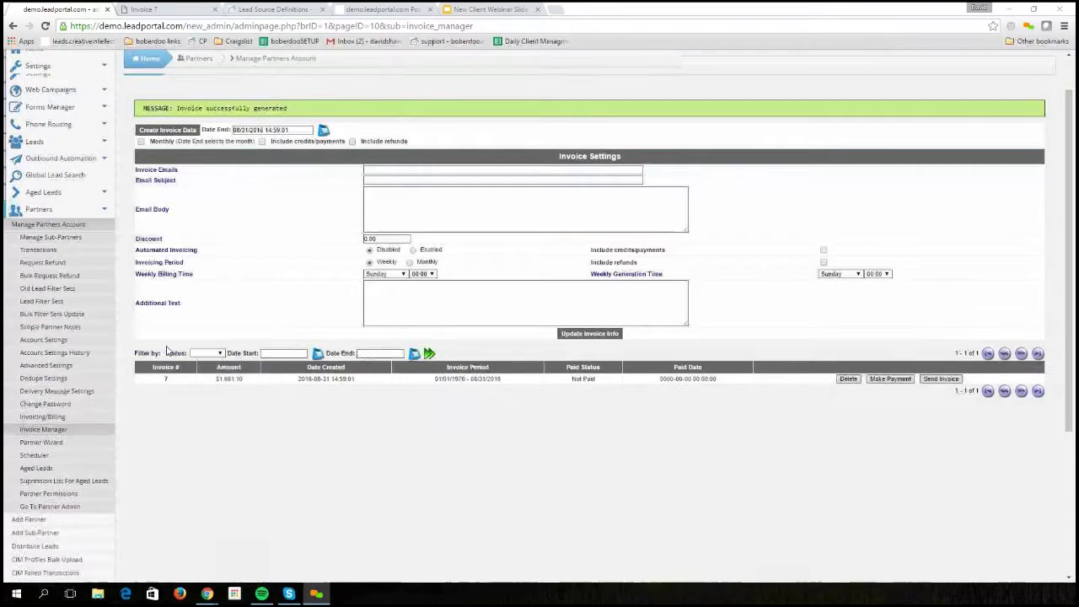
{"action": "scroll", "coordinate": [162, 401], "scroll_direction": "down", "scroll_amount": 4}
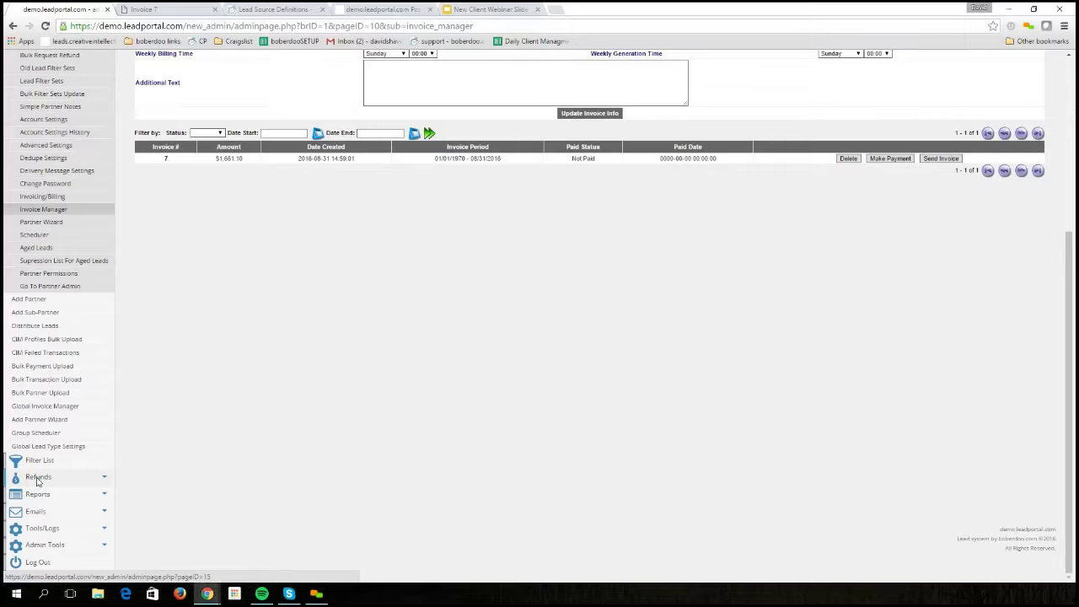
{"action": "left_click", "coordinate": [38, 481]}
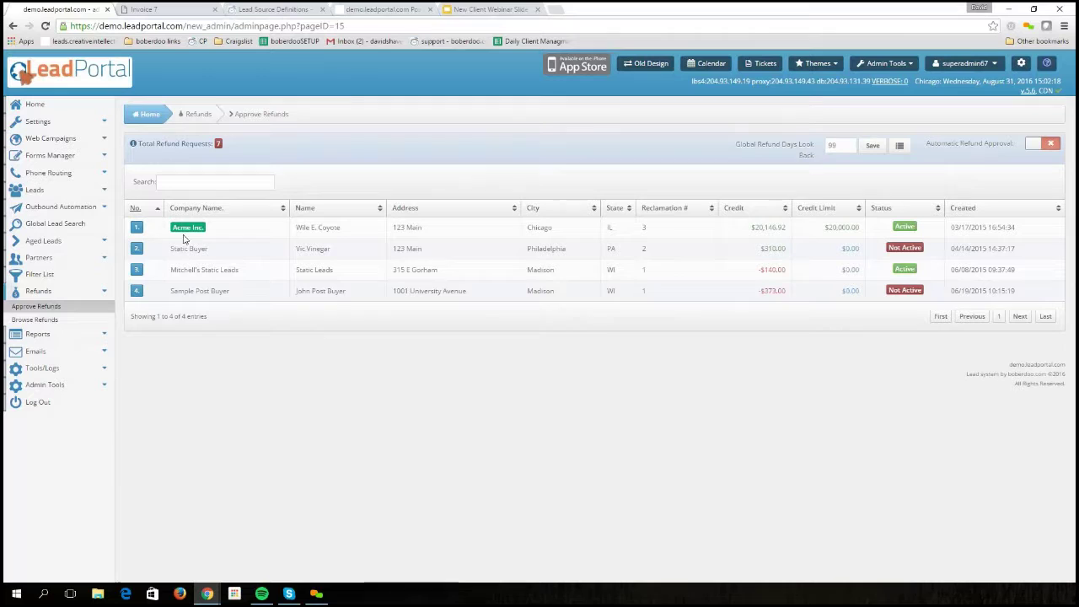
{"action": "left_click", "coordinate": [139, 229]}
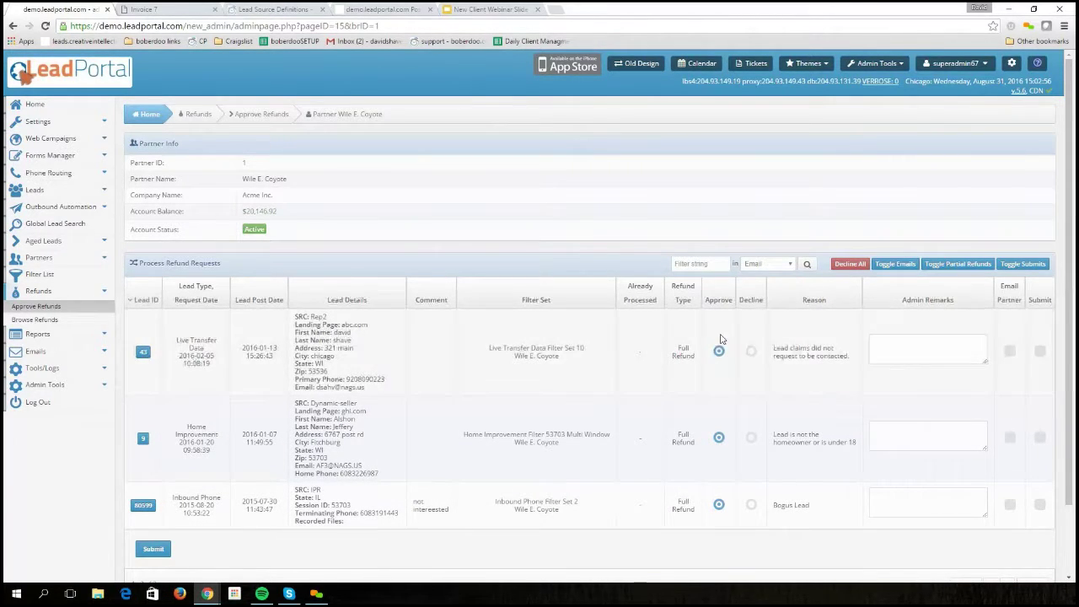
Mark the Live Transfer Data and Inbound Phone refunds as declined and Home Improvement as approved, then return to the refund list without submitting.
{"action": "left_click", "coordinate": [752, 351]}
{"action": "left_click", "coordinate": [751, 437]}
{"action": "left_click", "coordinate": [751, 505]}
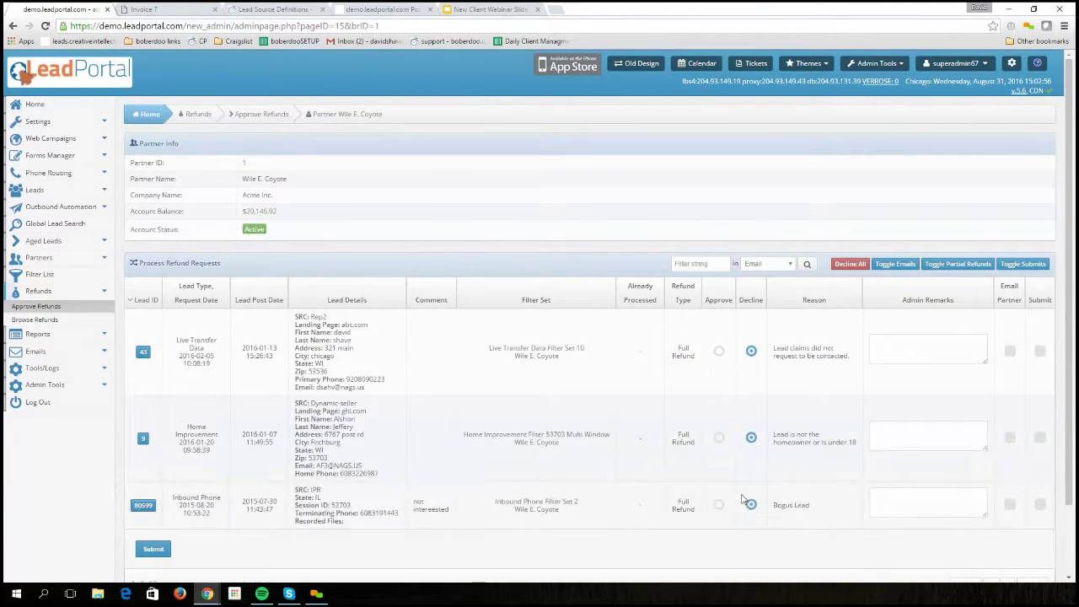
{"action": "left_click", "coordinate": [719, 437]}
{"action": "scroll", "coordinate": [176, 467], "scroll_direction": "down", "scroll_amount": 2}
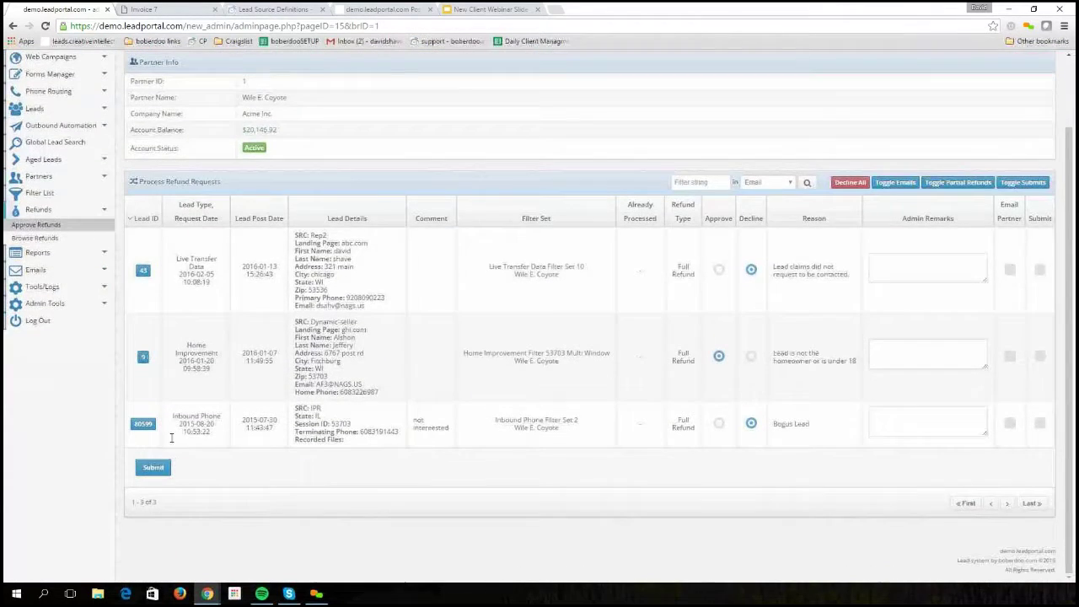
{"action": "scroll", "coordinate": [176, 464], "scroll_direction": "up", "scroll_amount": 2}
{"action": "left_click", "coordinate": [36, 306]}
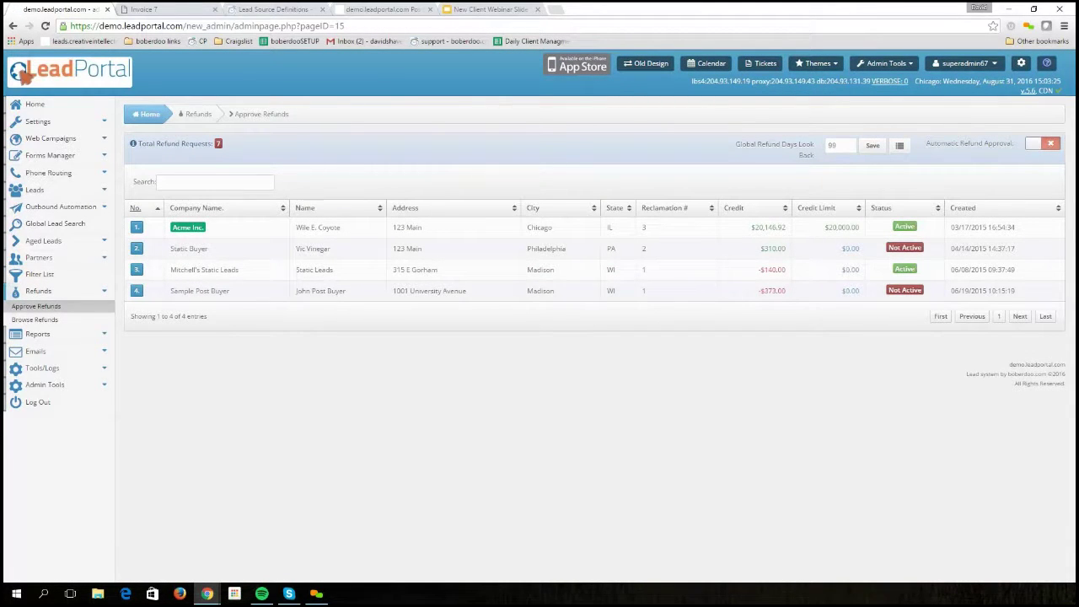
{"action": "left_click", "coordinate": [316, 594]}
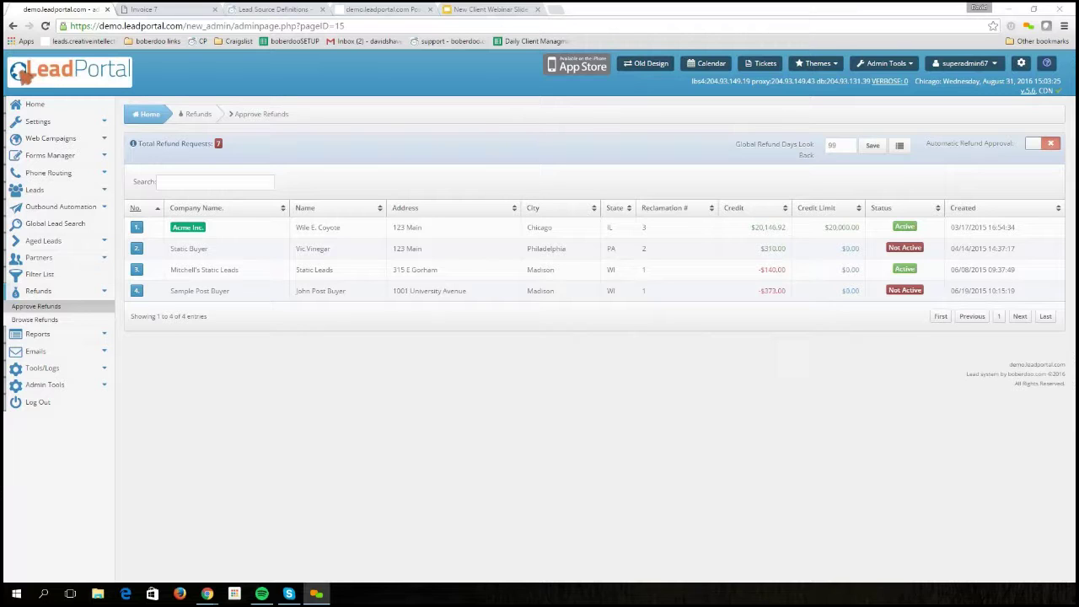
{"action": "left_click", "coordinate": [147, 8]}
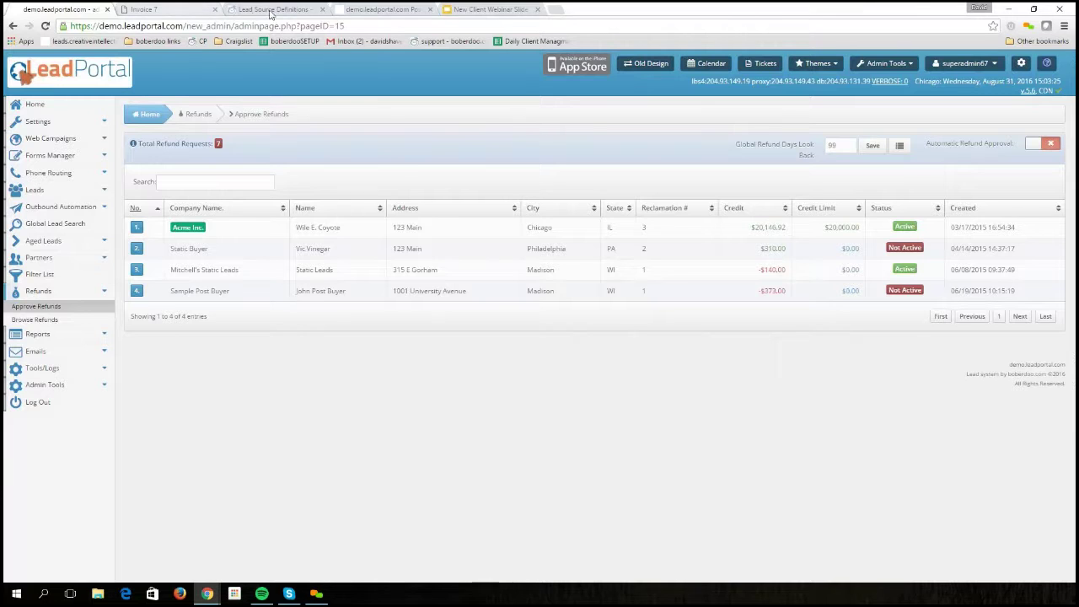
{"action": "key", "text": "ctrl+Tab"}
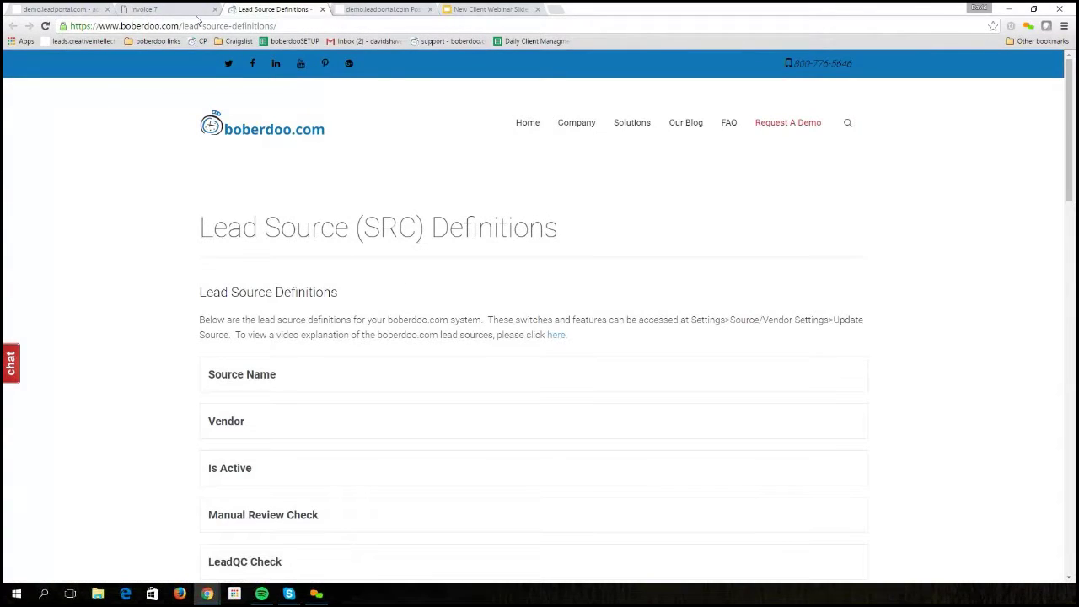
{"action": "key", "text": "ctrl+shift+Tab"}
{"action": "key", "text": "ctrl+shift+Tab"}
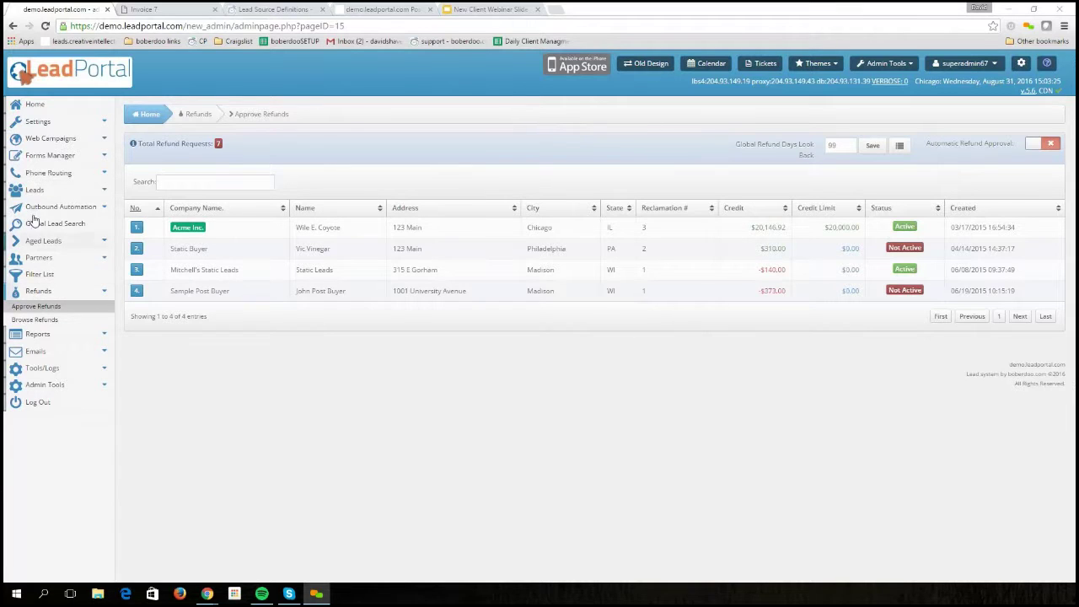
Open the account of Solar Partner 3 from the partner list and go to its Invoice Manager.
{"action": "left_click", "coordinate": [88, 253]}
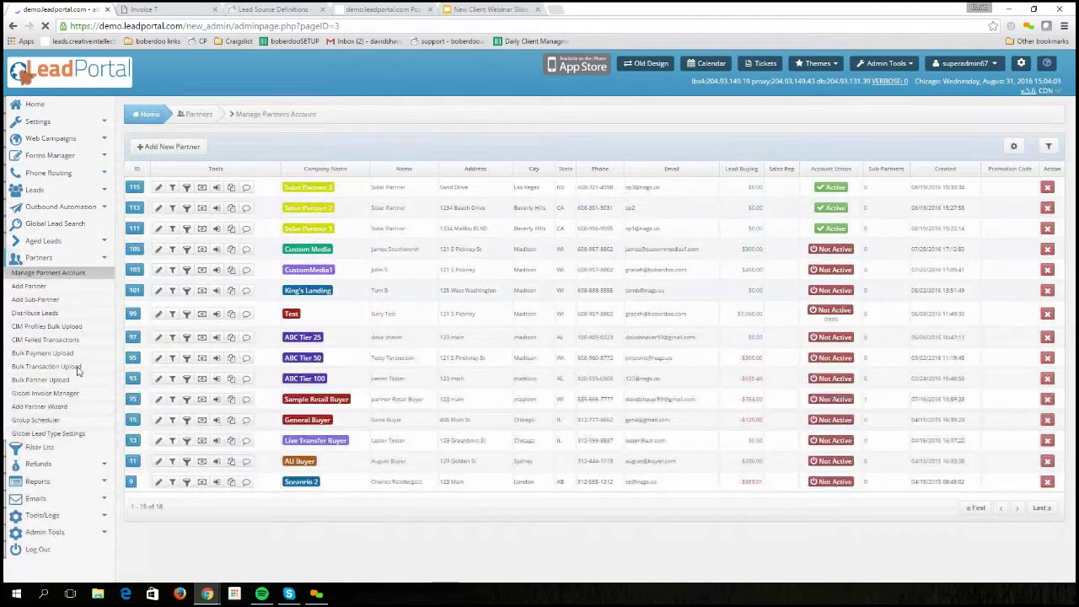
{"action": "left_click", "coordinate": [153, 187]}
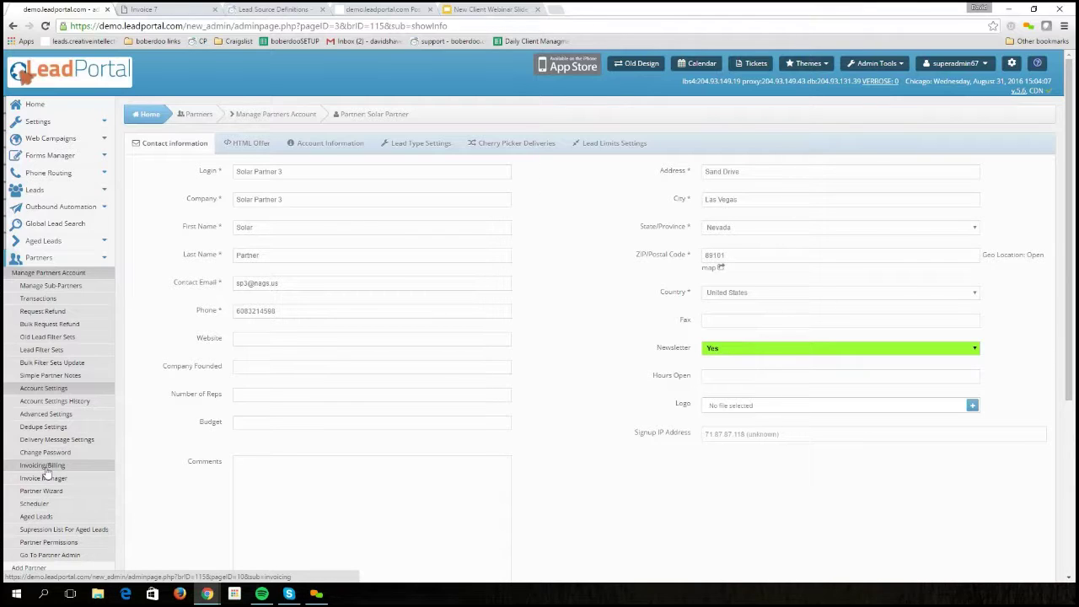
{"action": "left_click", "coordinate": [49, 481]}
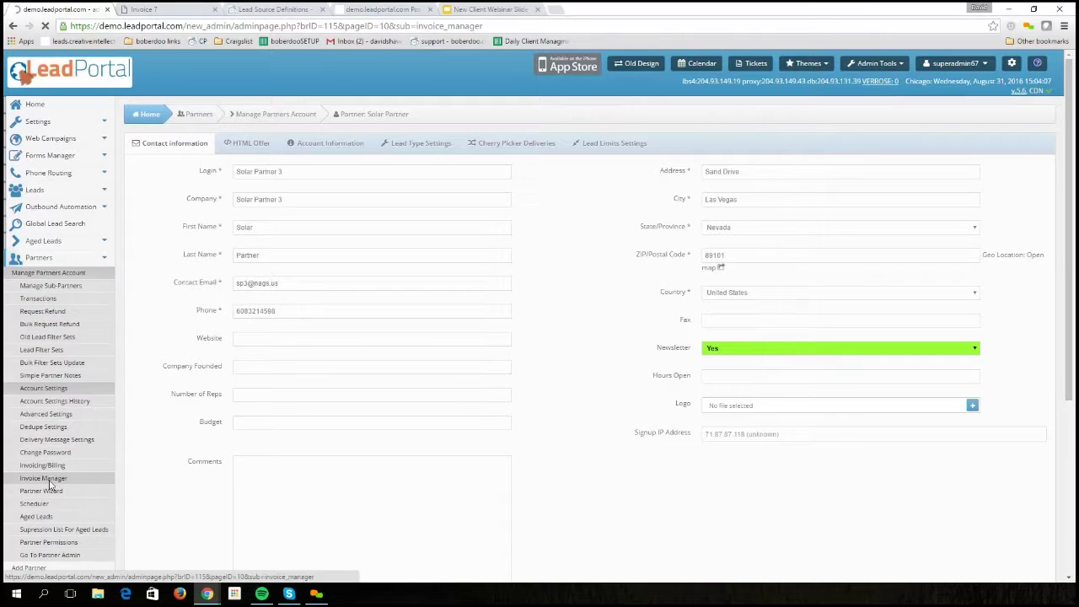